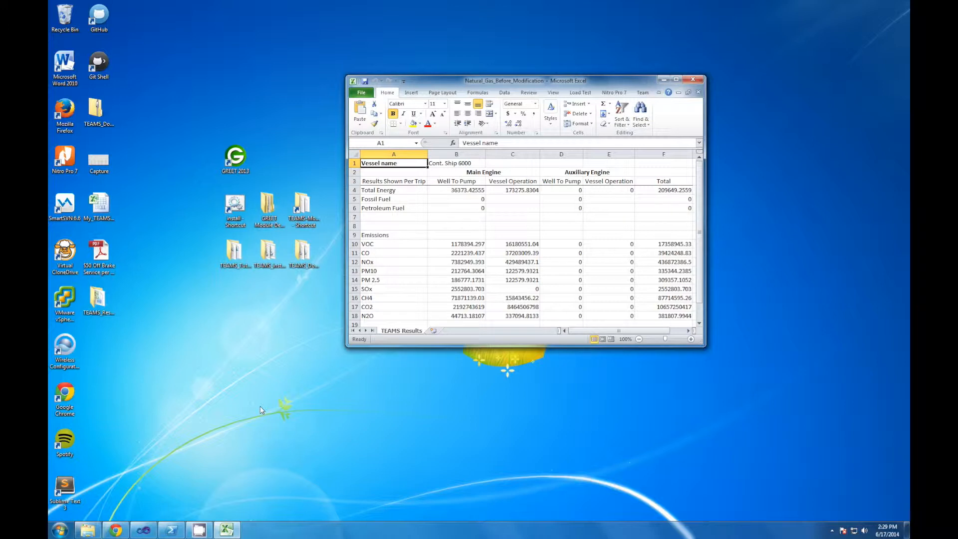
# Step: Minimize the spreadsheet and launch GREET 2013 from the desktop
pyautogui.click(664, 81)
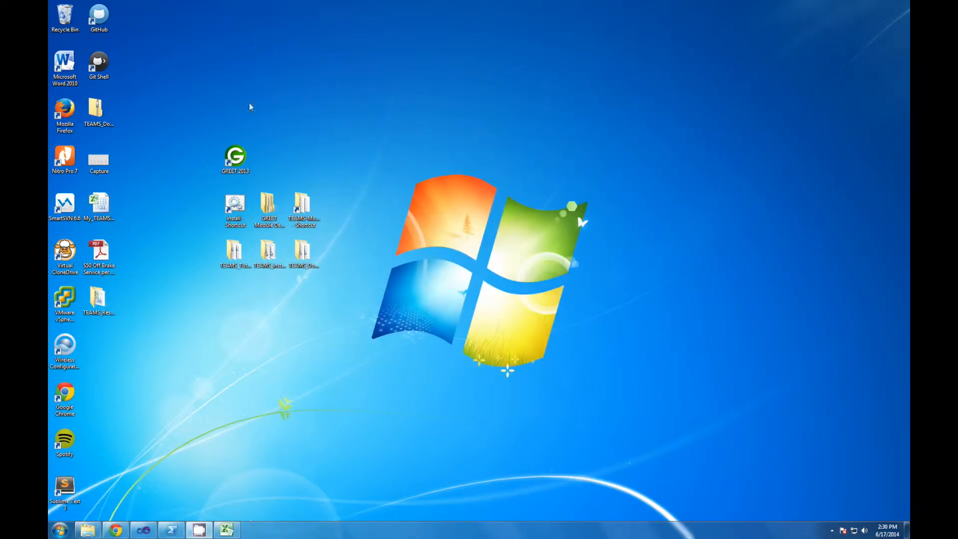
pyautogui.click(239, 157)
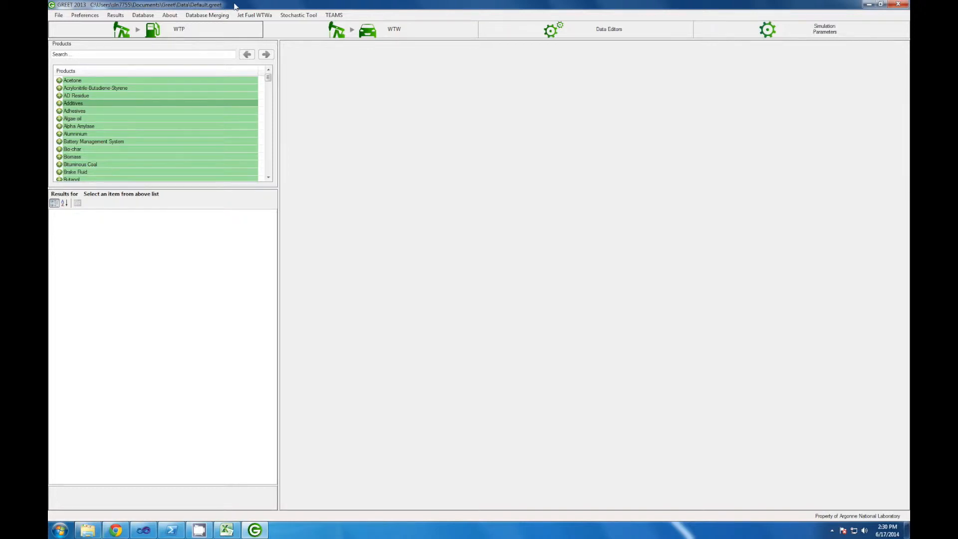
pyautogui.click(59, 15)
pyautogui.click(76, 48)
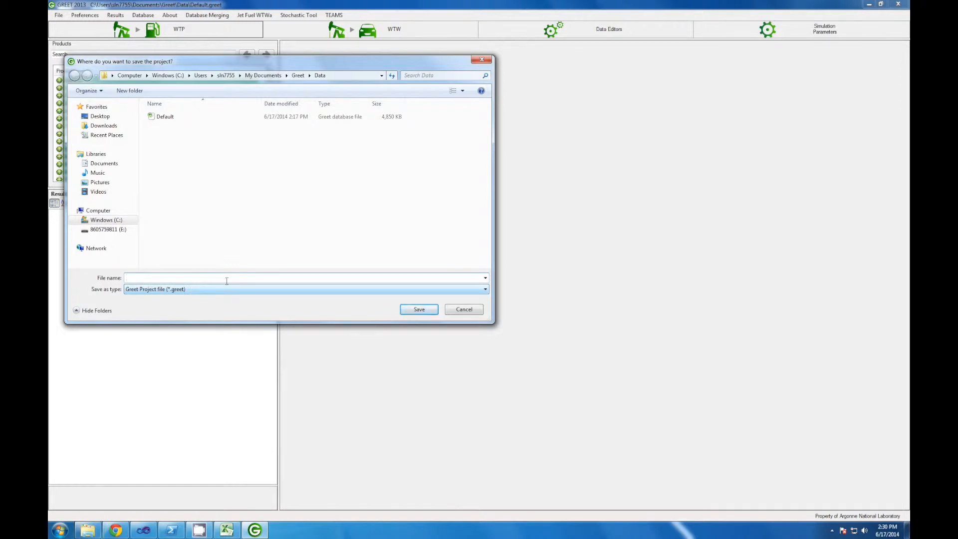
pyautogui.click(464, 310)
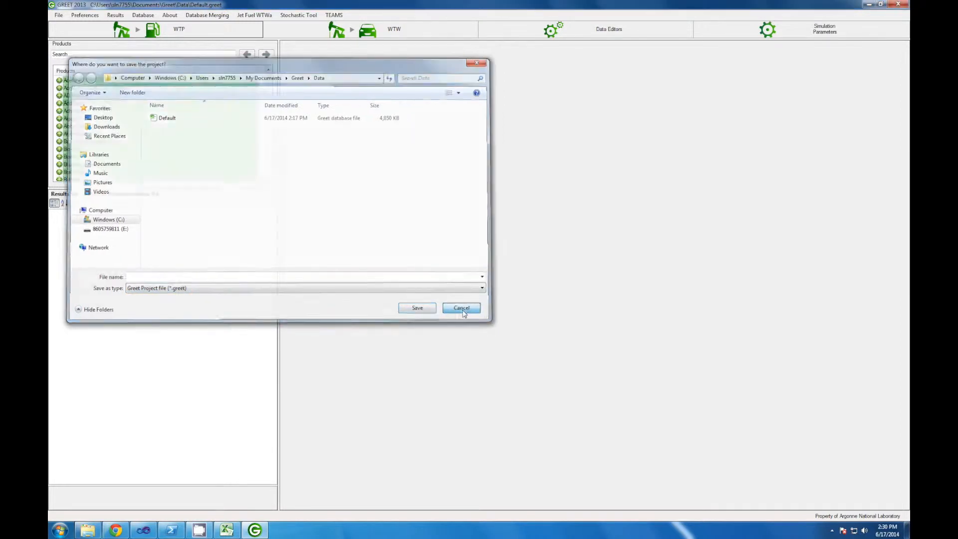
pyautogui.click(59, 15)
pyautogui.click(80, 25)
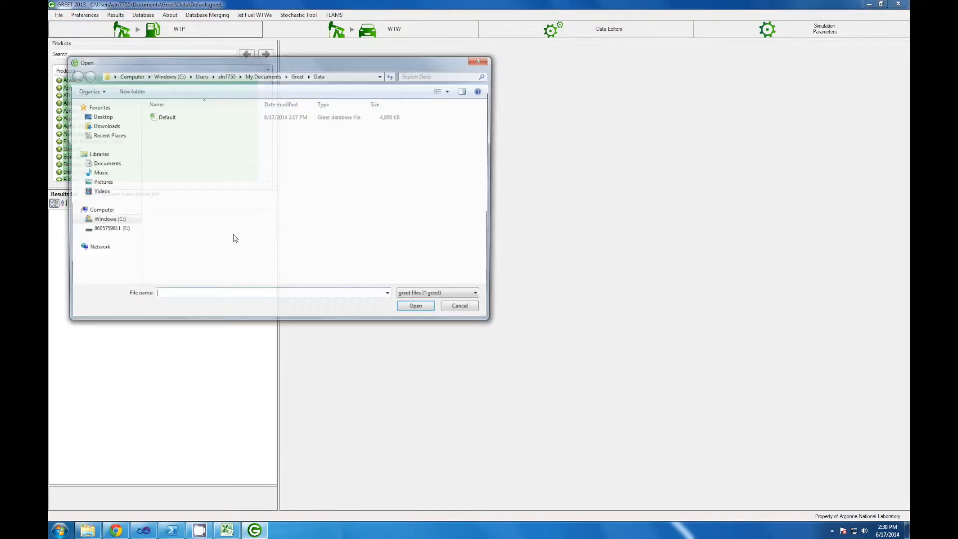
pyautogui.click(465, 310)
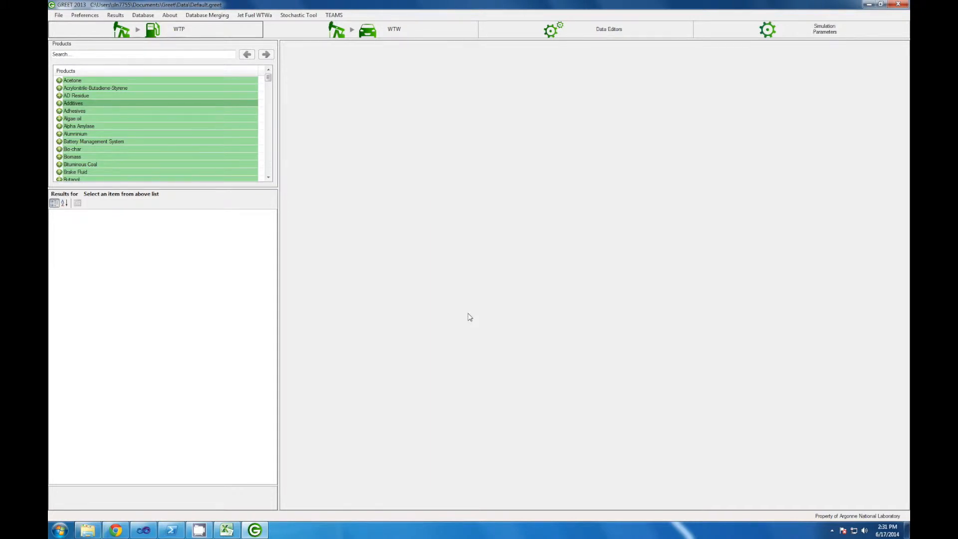
# Step: Search the products for Liquefied and expand Liquefied Natural Gas
pyautogui.click(224, 51)
pyautogui.write('Li')
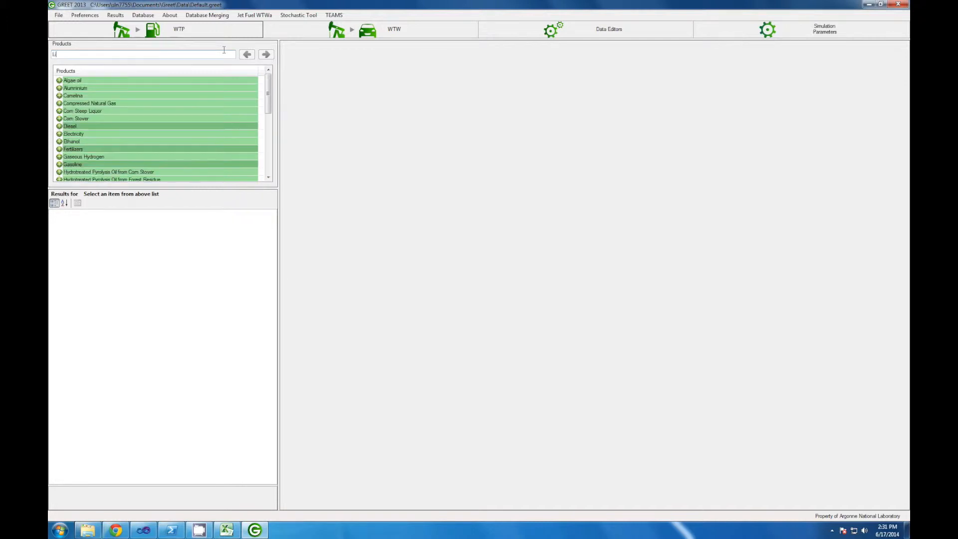
pyautogui.write('quefied')
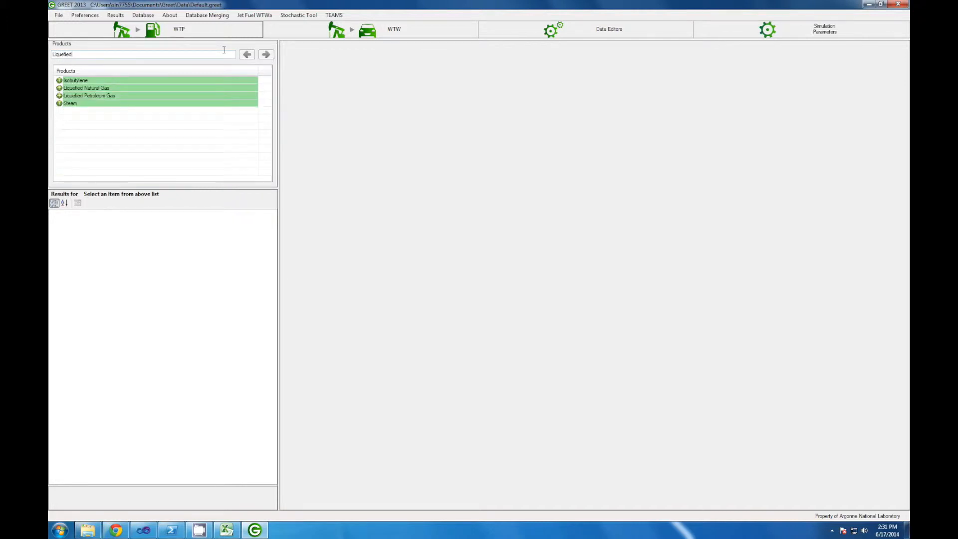
pyautogui.click(59, 88)
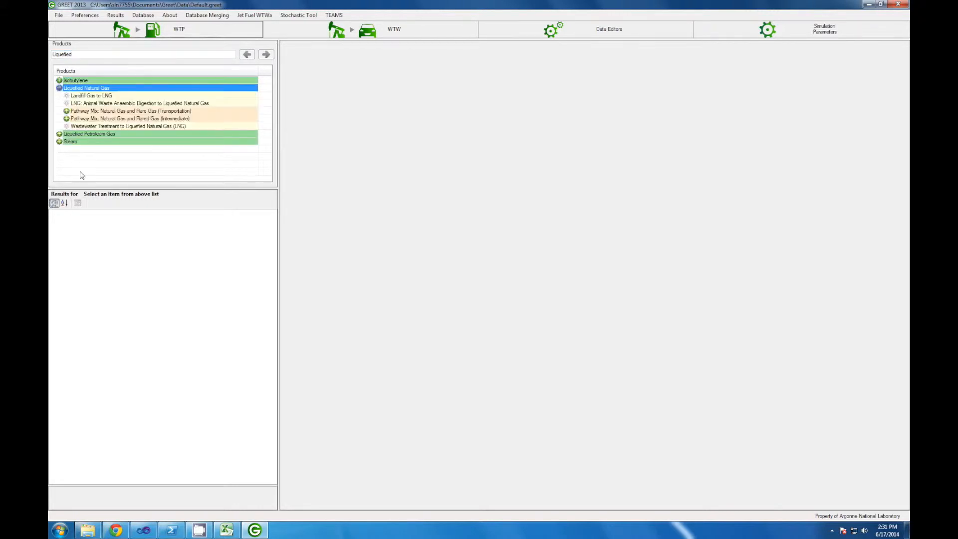
# Step: Open the Liquefied Natural Gas (As a Transportation Fuel) from North American Natural Gas pathway
pyautogui.click(66, 112)
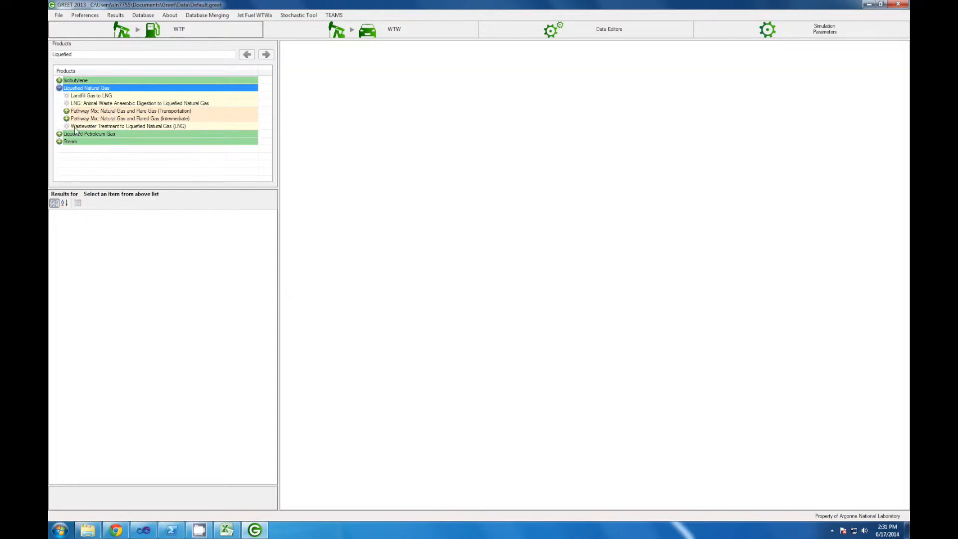
pyautogui.click(67, 111)
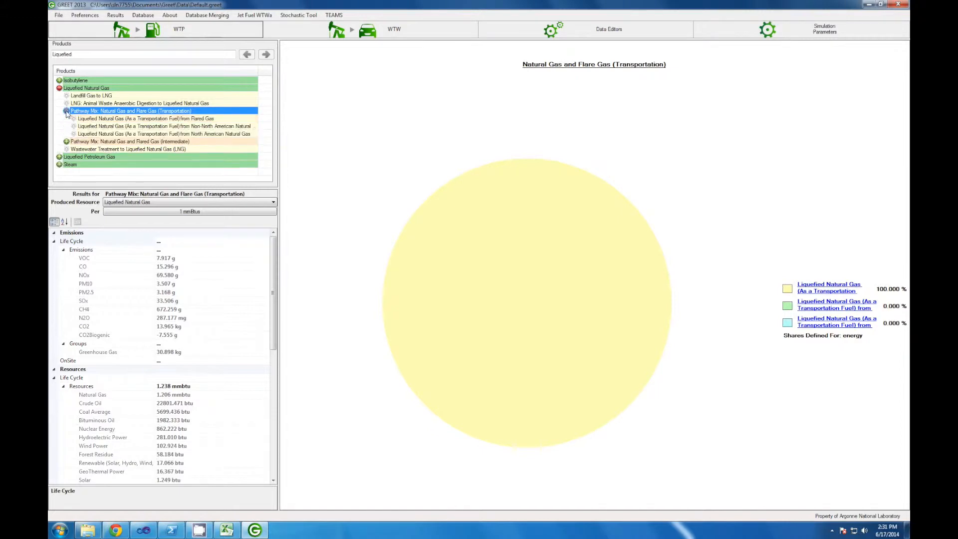
pyautogui.click(119, 133)
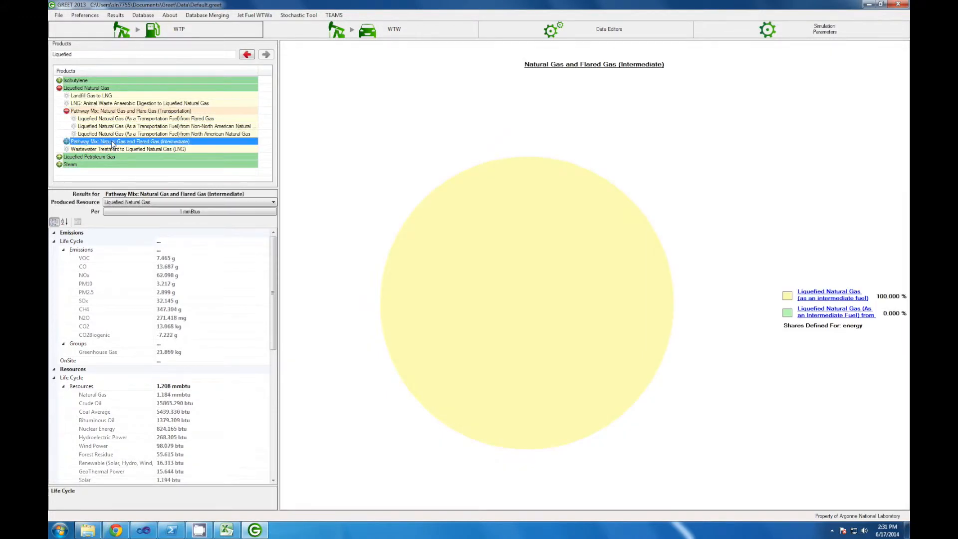
pyautogui.click(112, 134)
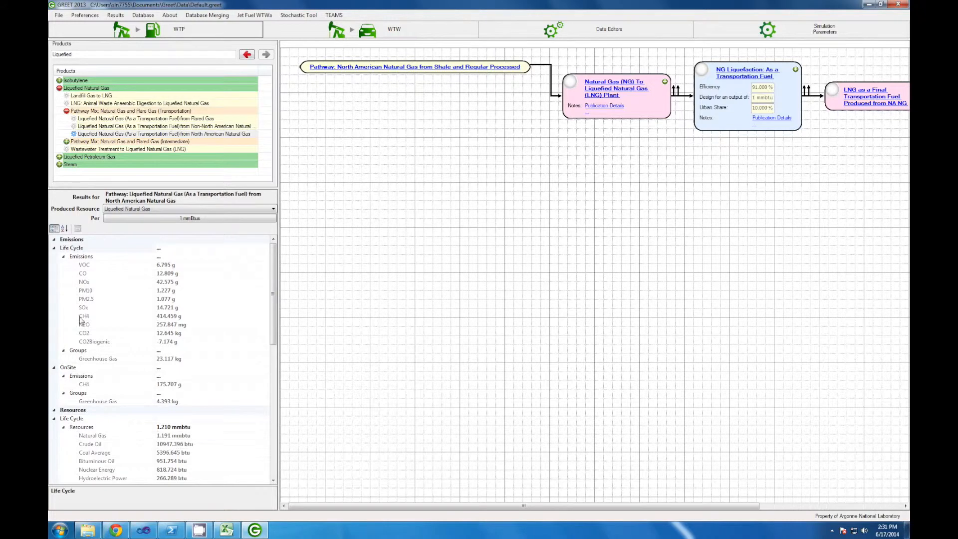
pyautogui.moveTo(273, 264); pyautogui.dragTo(283, 231)
pyautogui.click(184, 220)
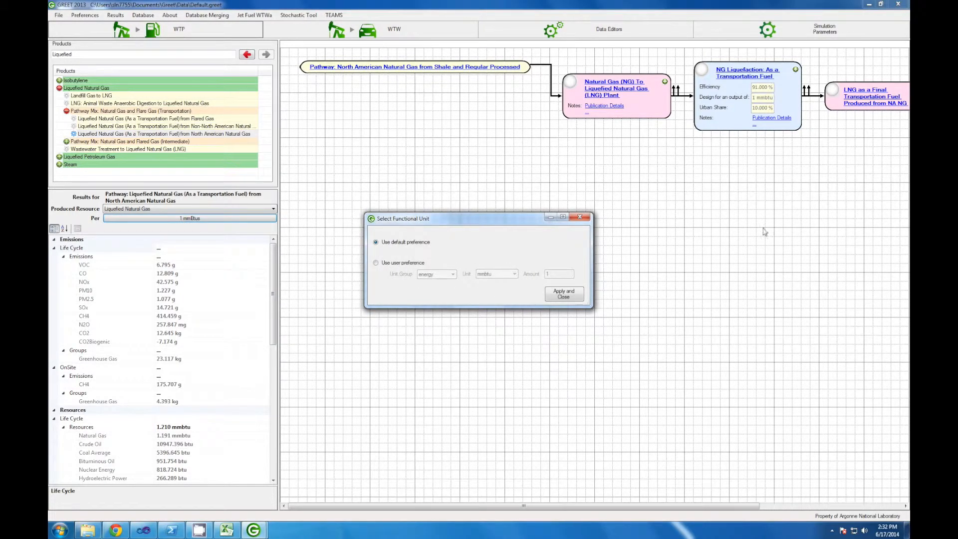
pyautogui.click(586, 219)
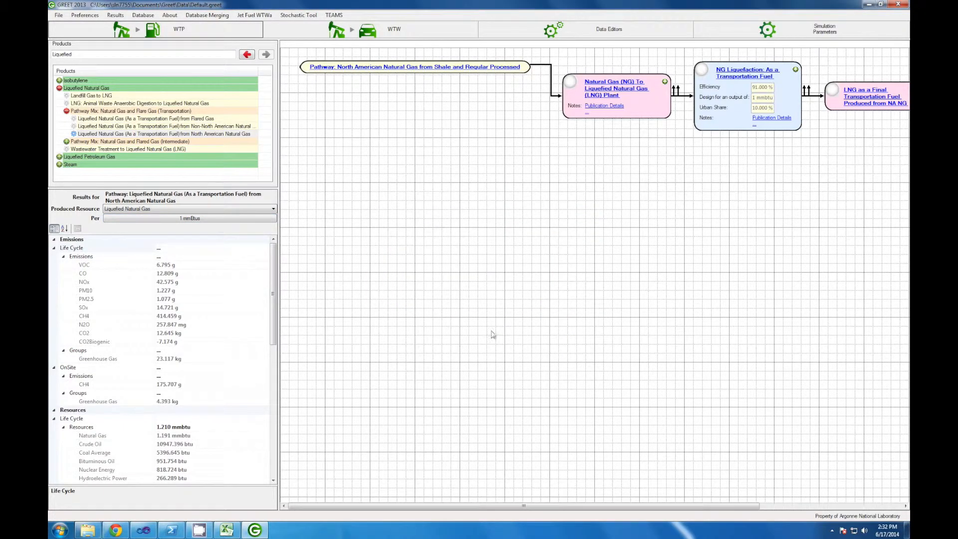
# Step: Open the LNG Bulk Terminal Storage: As a Transportation Fuel process in the process editor
pyautogui.moveTo(524, 506); pyautogui.dragTo(498, 386)
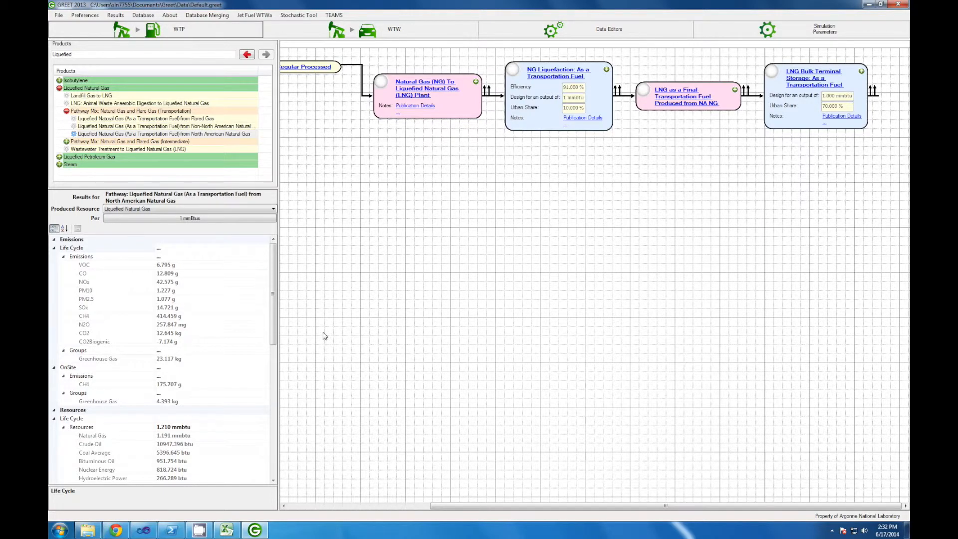
pyautogui.click(805, 81)
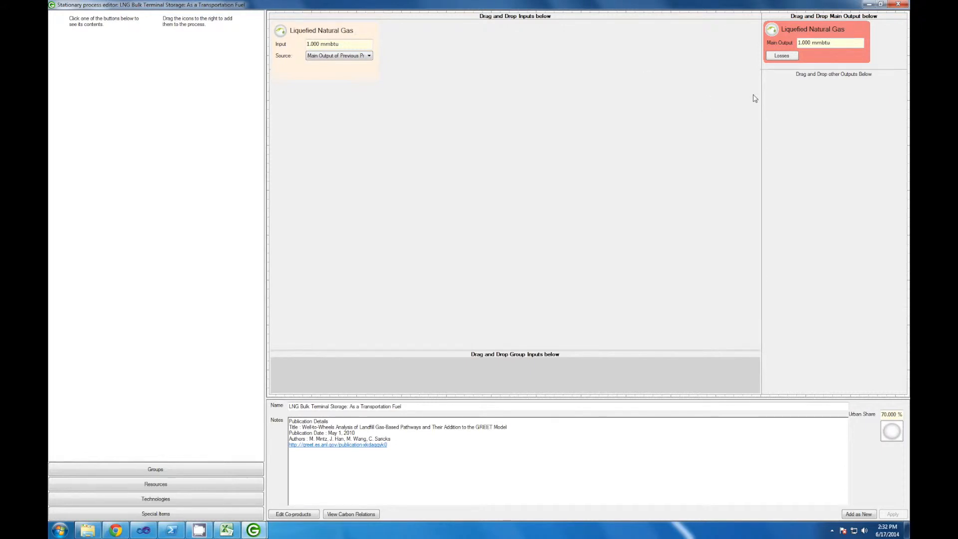
# Step: Set the Liquefied Natural Gas main output loss rate to 0.303 % and apply it
pyautogui.click(834, 42)
pyautogui.click(826, 44)
pyautogui.click(781, 55)
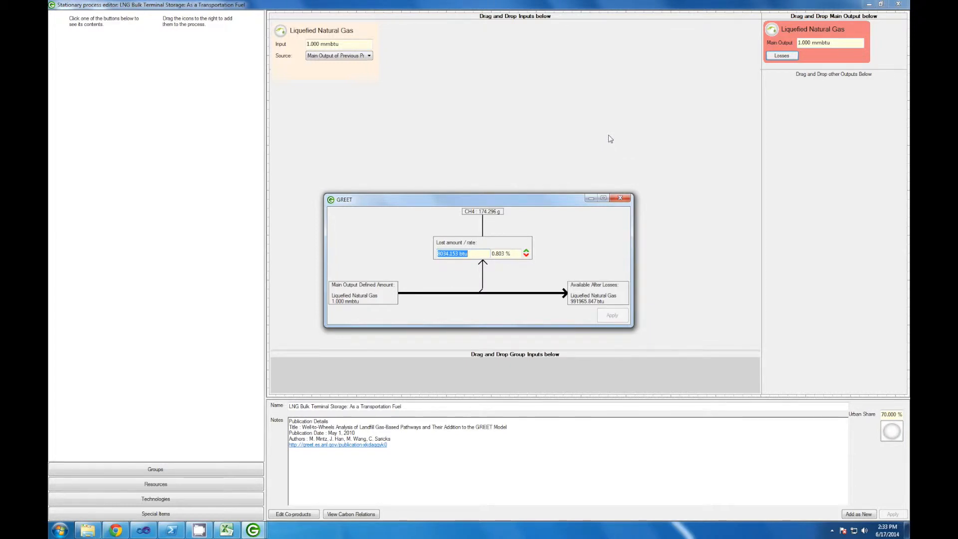
pyautogui.click(527, 255)
pyautogui.click(526, 254)
pyautogui.click(526, 255)
pyautogui.click(526, 255)
pyautogui.click(526, 255)
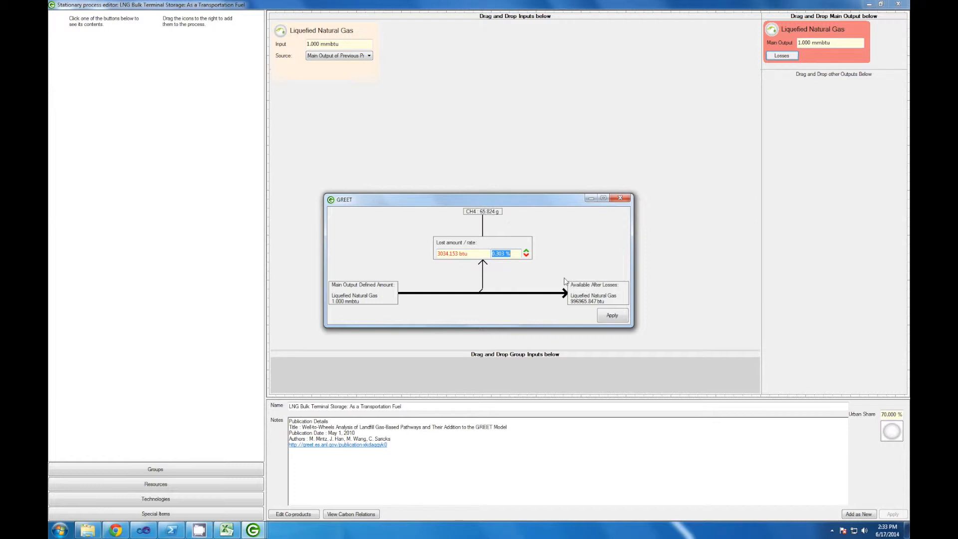
pyautogui.click(611, 316)
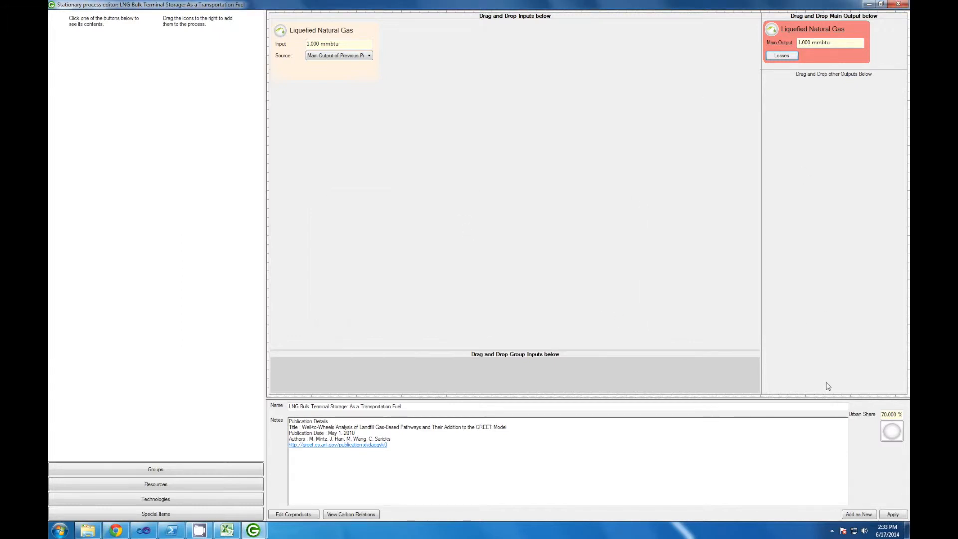
# Step: Apply the process changes and accept the affected-pathways warning
pyautogui.click(892, 514)
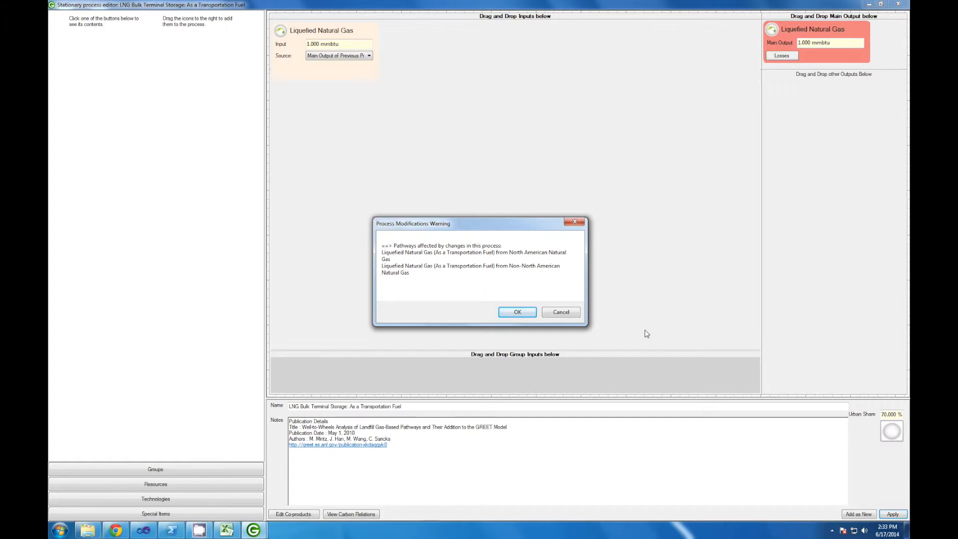
pyautogui.click(517, 313)
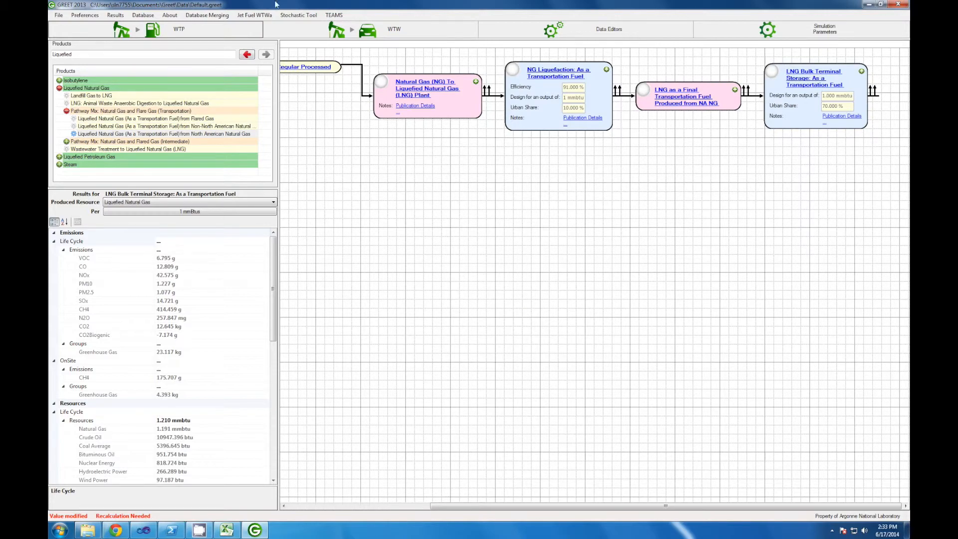
# Step: Recalculate the GREET results
pyautogui.click(125, 17)
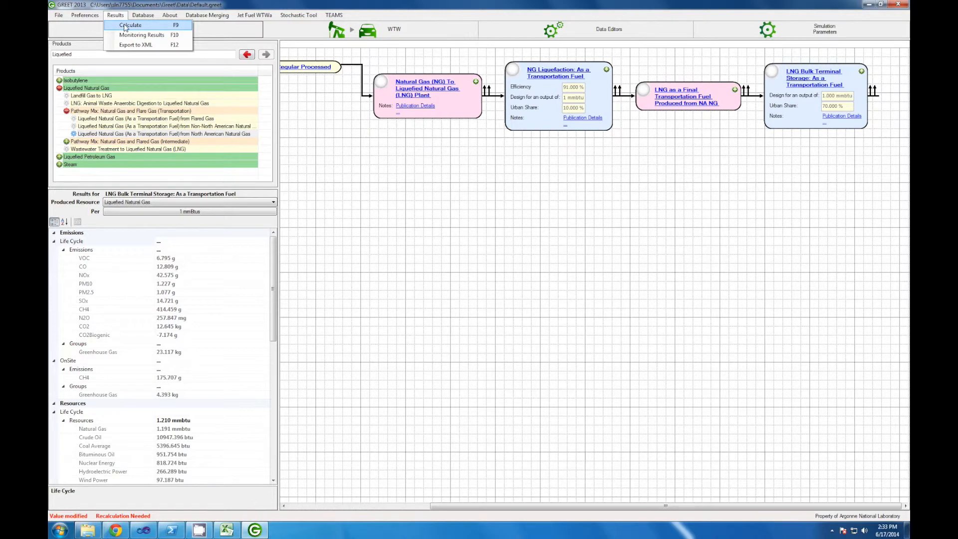
pyautogui.click(125, 26)
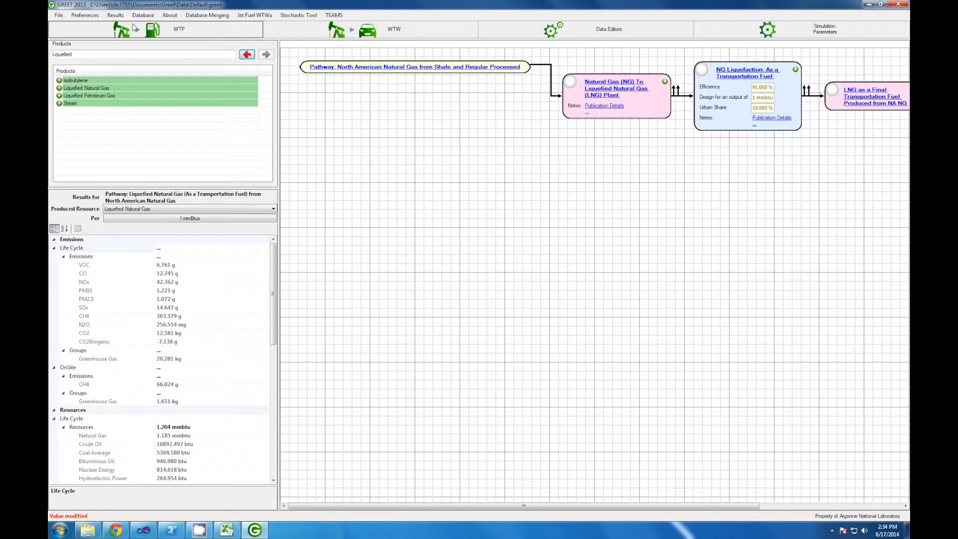
pyautogui.click(119, 16)
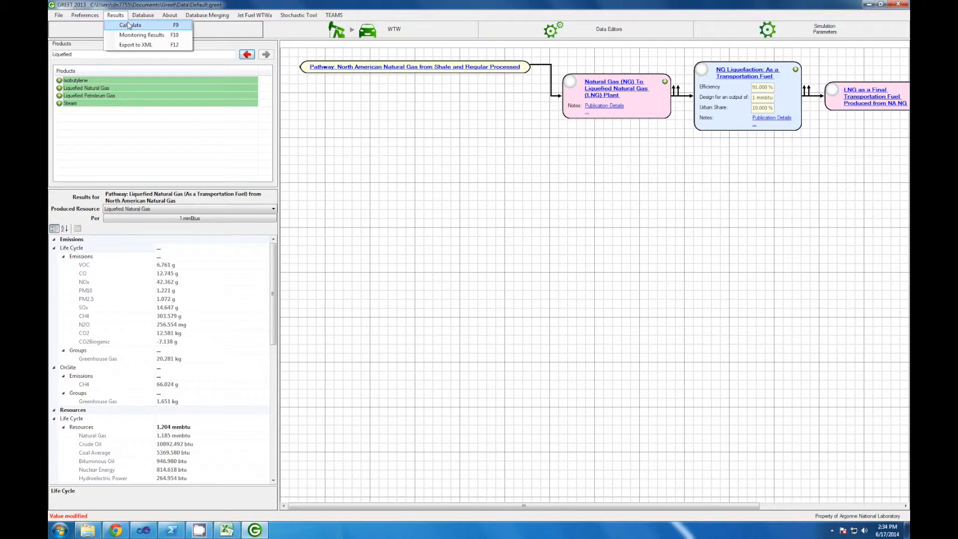
pyautogui.click(123, 18)
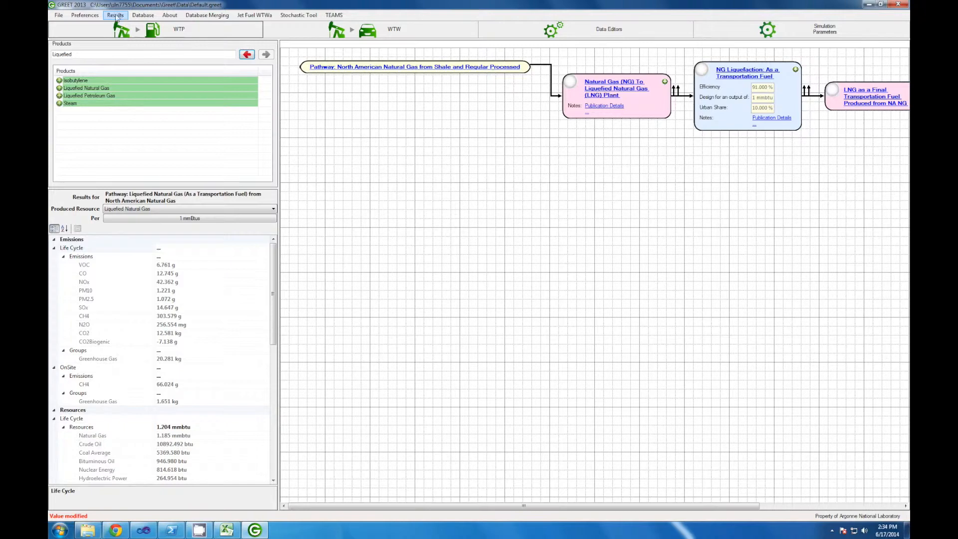
pyautogui.click(59, 15)
pyautogui.click(60, 16)
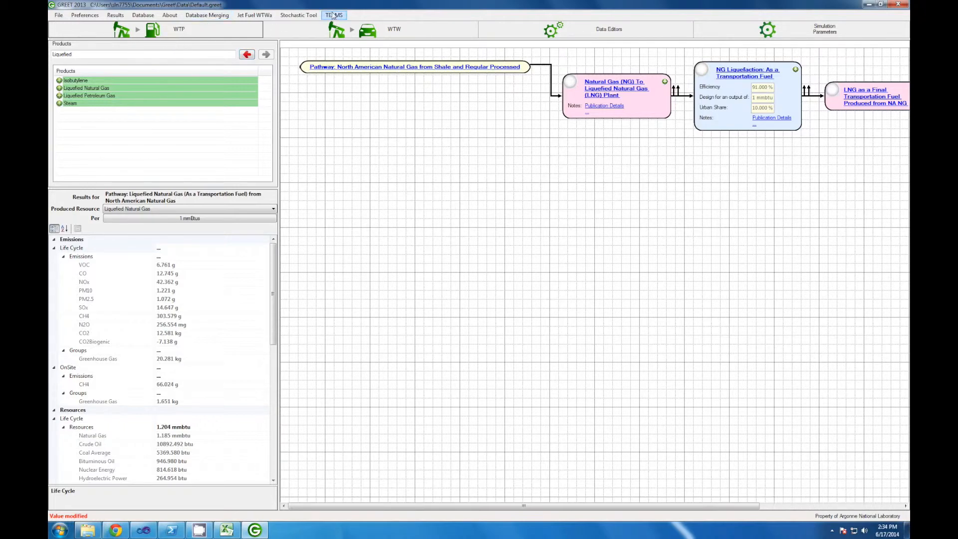
# Step: Open the TEAMS tool window
pyautogui.click(333, 16)
pyautogui.click(474, 357)
pyautogui.click(474, 352)
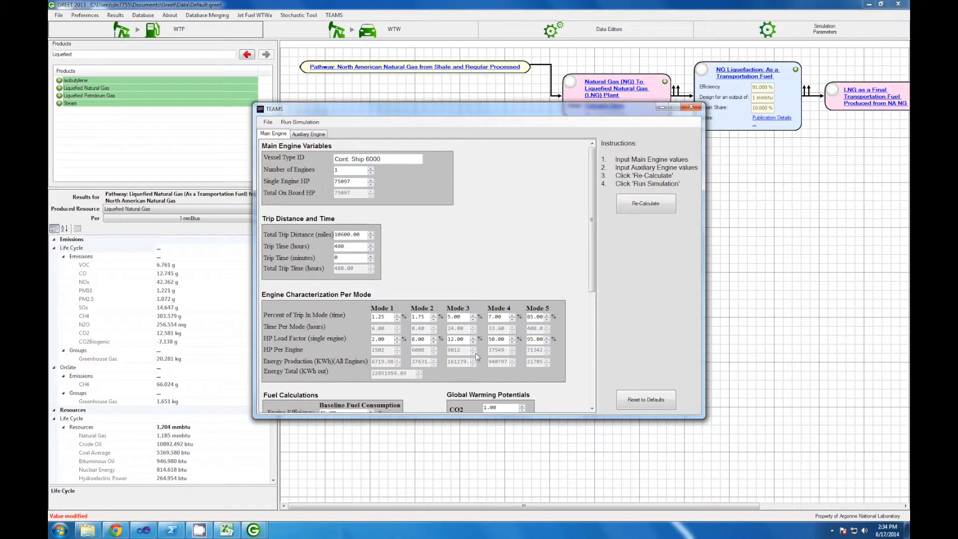
# Step: Run the TEAMS simulation and pick Liquefied Natural Gas (As a Transportation Fuel) from North American Natural Gas as main fuel
pyautogui.click(315, 123)
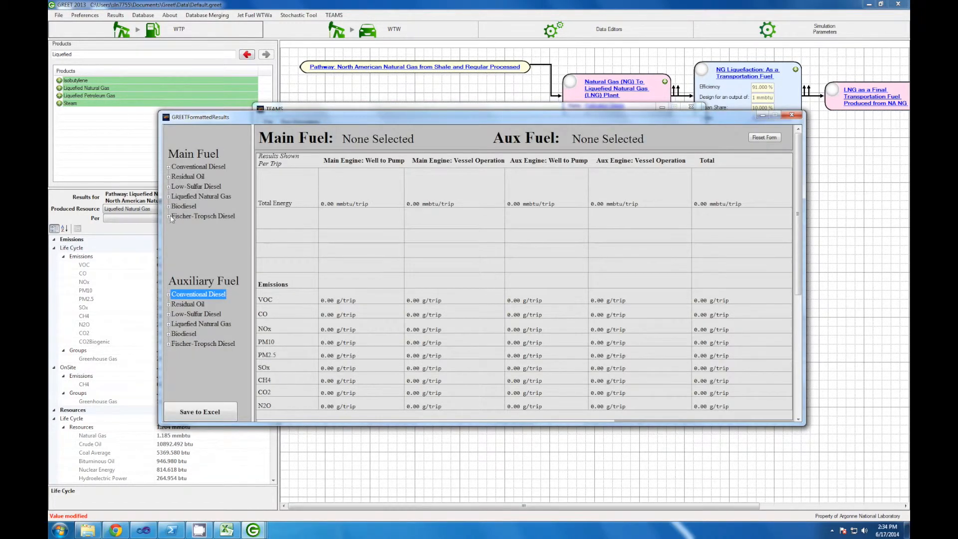
pyautogui.click(168, 196)
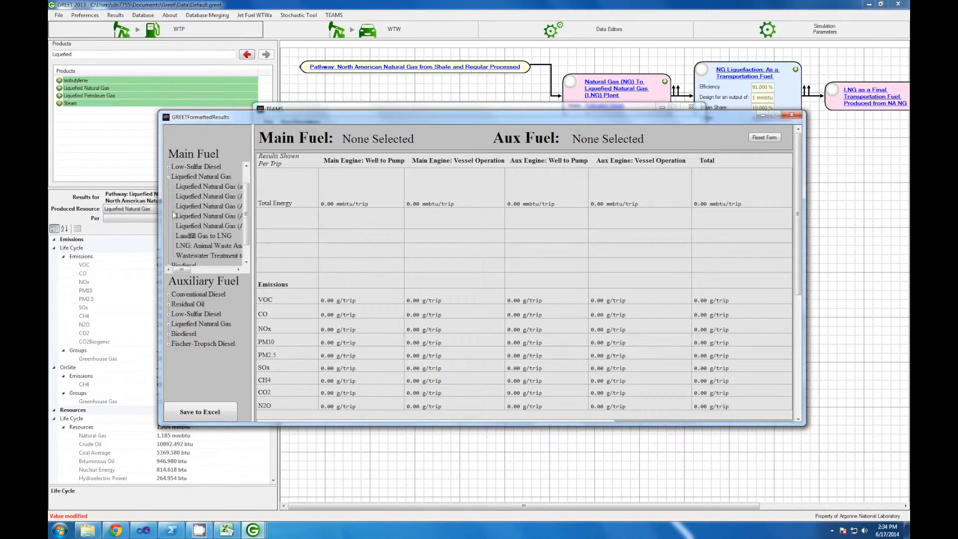
pyautogui.click(203, 209)
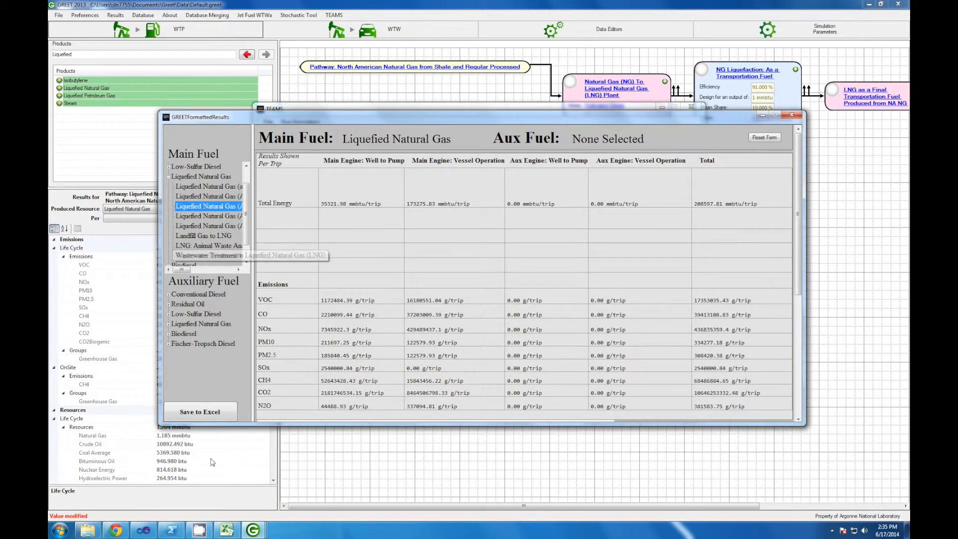
# Step: Bring up the Natural_Gas_Before_Modification spreadsheet beside the results to compare values, then close it
pyautogui.moveTo(227, 531)
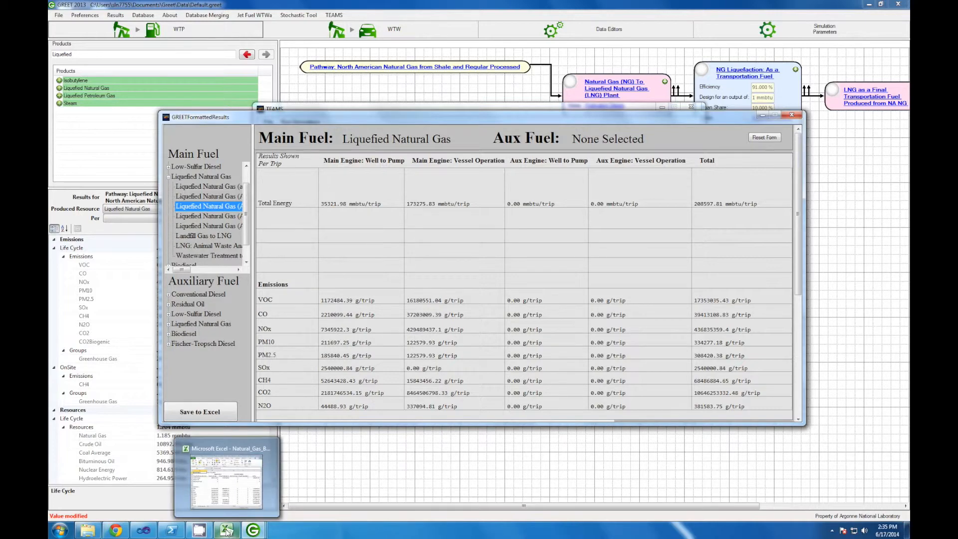
pyautogui.click(227, 531)
pyautogui.moveTo(473, 85); pyautogui.dragTo(533, 148)
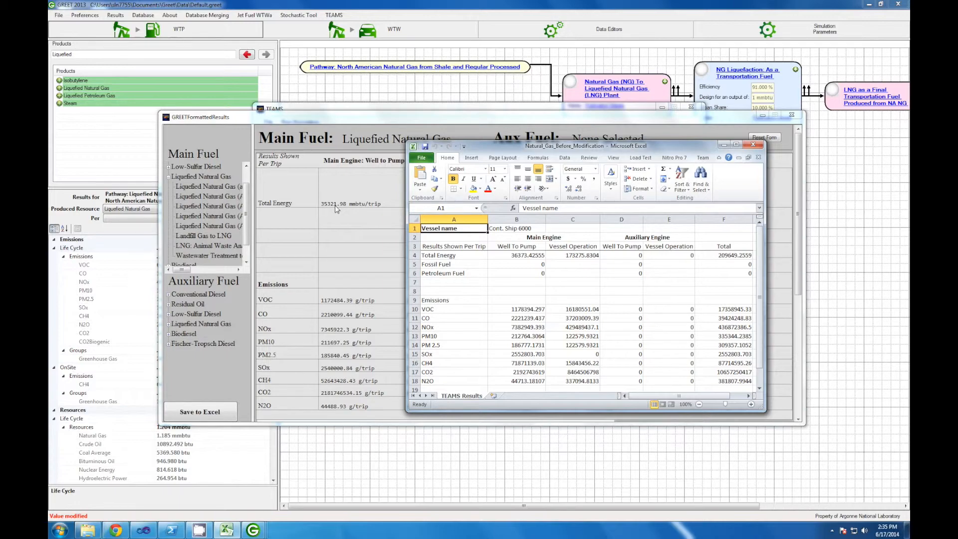
pyautogui.click(509, 310)
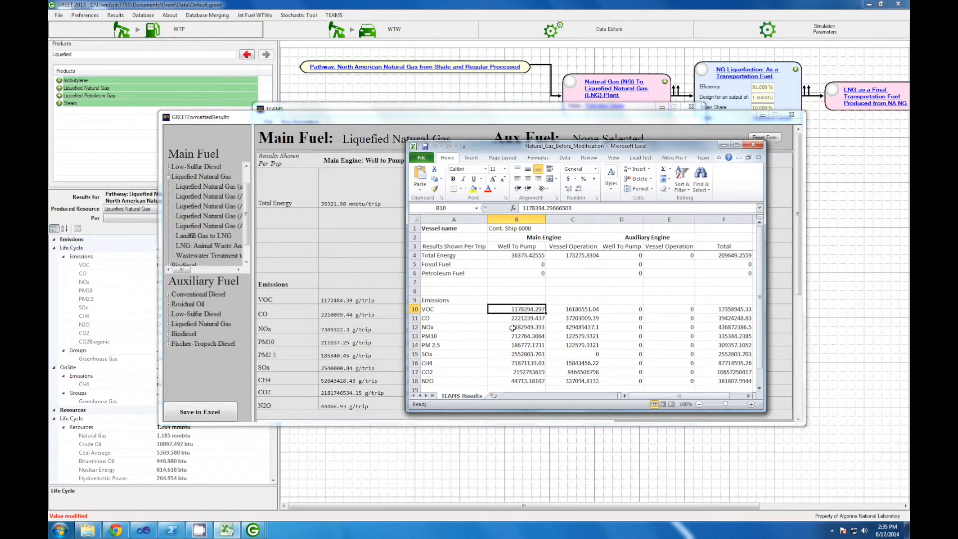
pyautogui.click(758, 145)
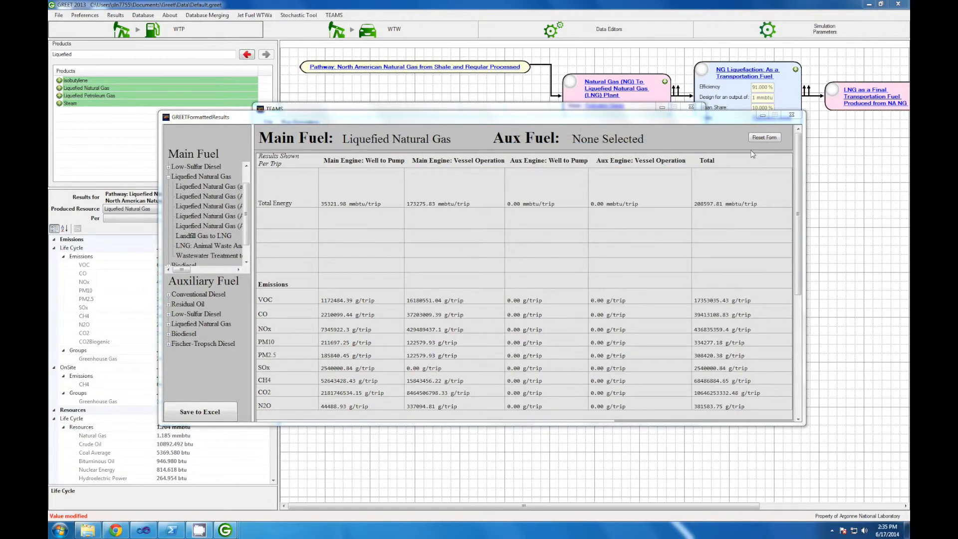